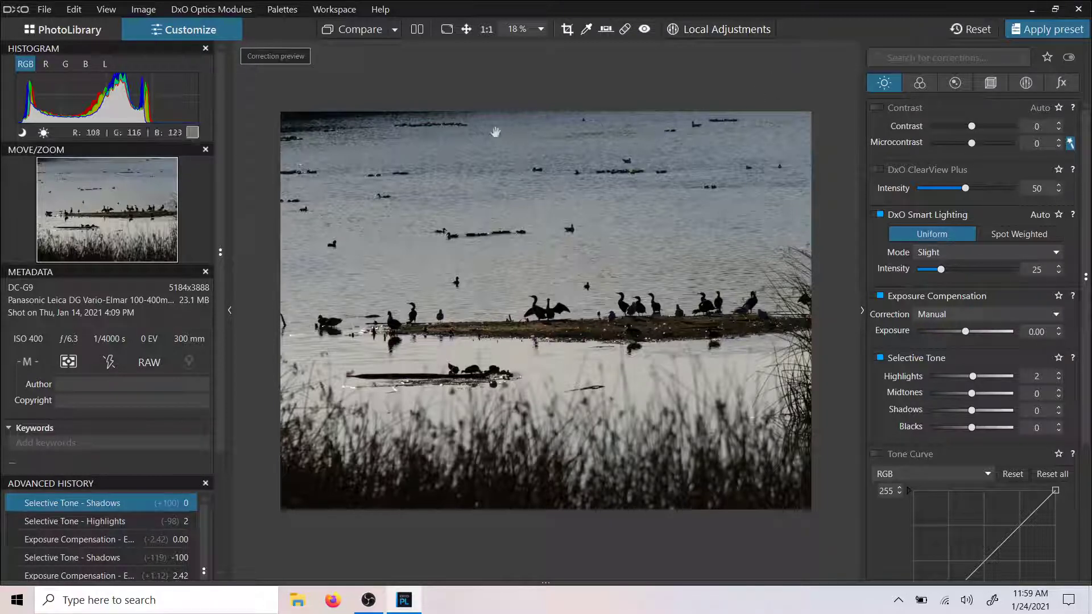
Turn the shadow clipping warning on, off, and back on
{"action": "left_click", "coordinate": [22, 133]}
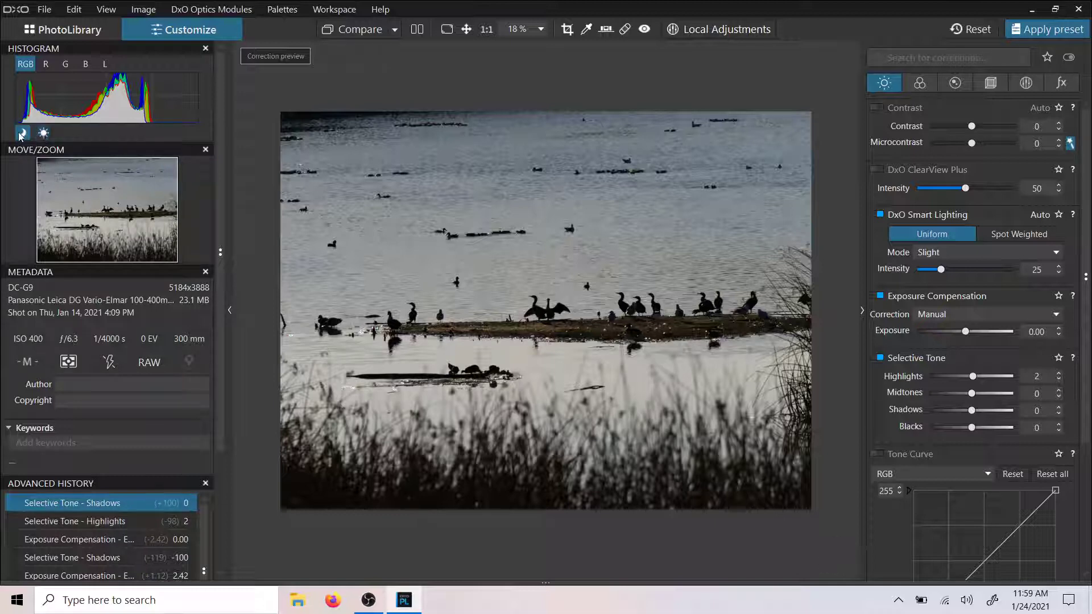
{"action": "left_click", "coordinate": [22, 133]}
{"action": "left_click", "coordinate": [22, 132]}
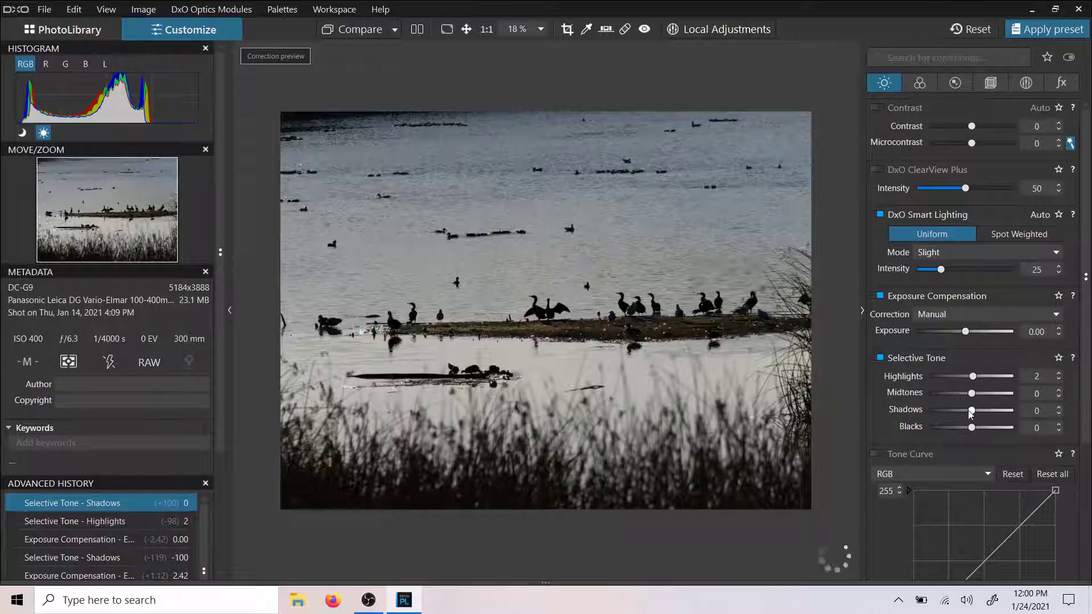
Drop Selective Tone Shadows to -100, check the clipping overlay, then settle at -84
{"action": "left_click_drag", "start_coordinate": [971, 411], "coordinate": [941, 412]}
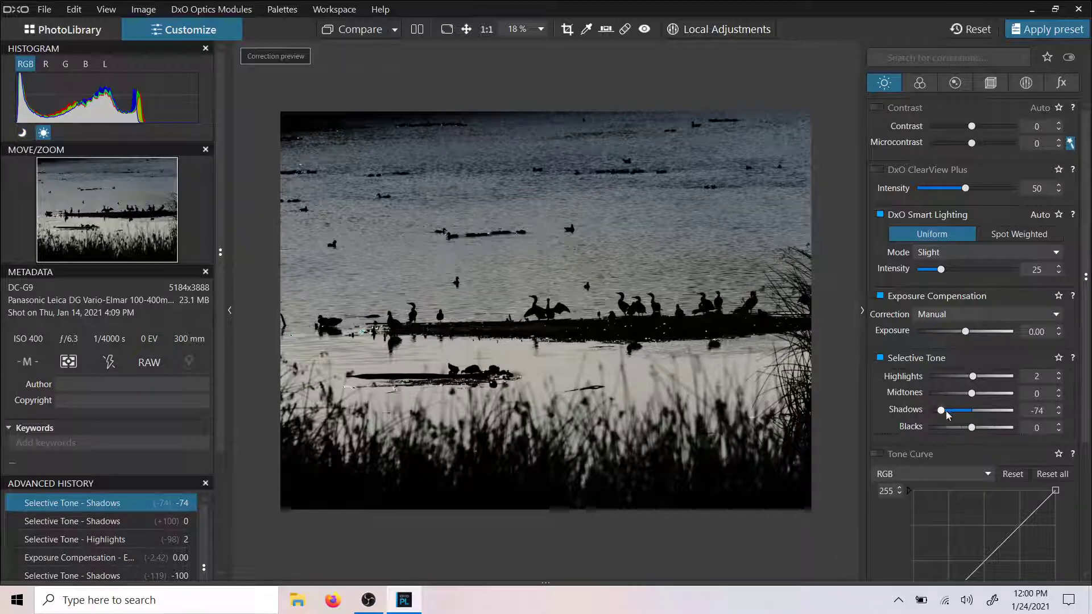
{"action": "left_click_drag", "start_coordinate": [947, 412], "coordinate": [929, 411]}
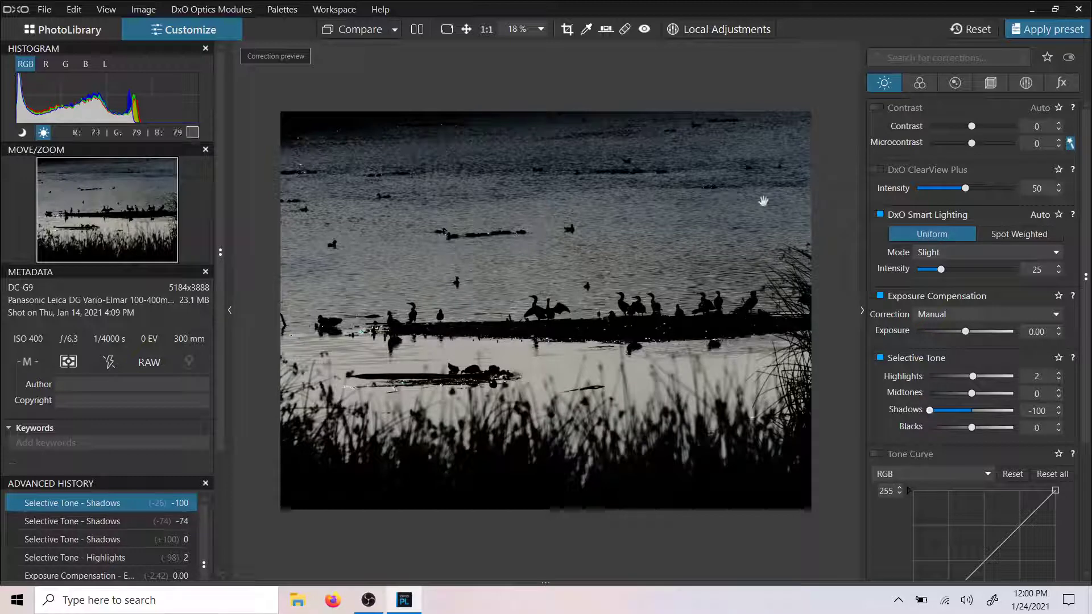
{"action": "left_click", "coordinate": [22, 133]}
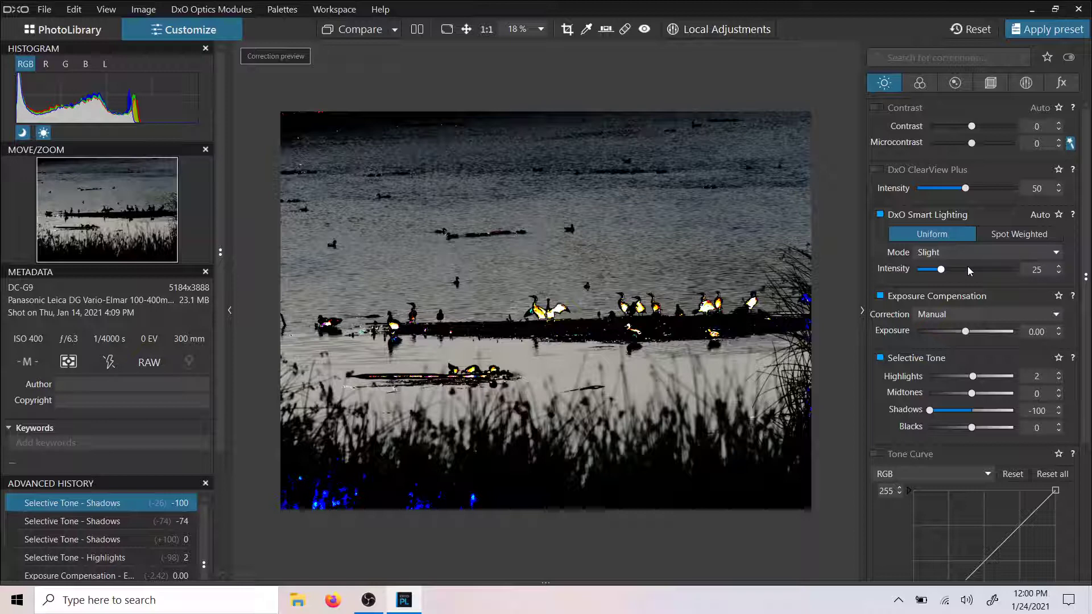
{"action": "key", "text": "shift+alt+s"}
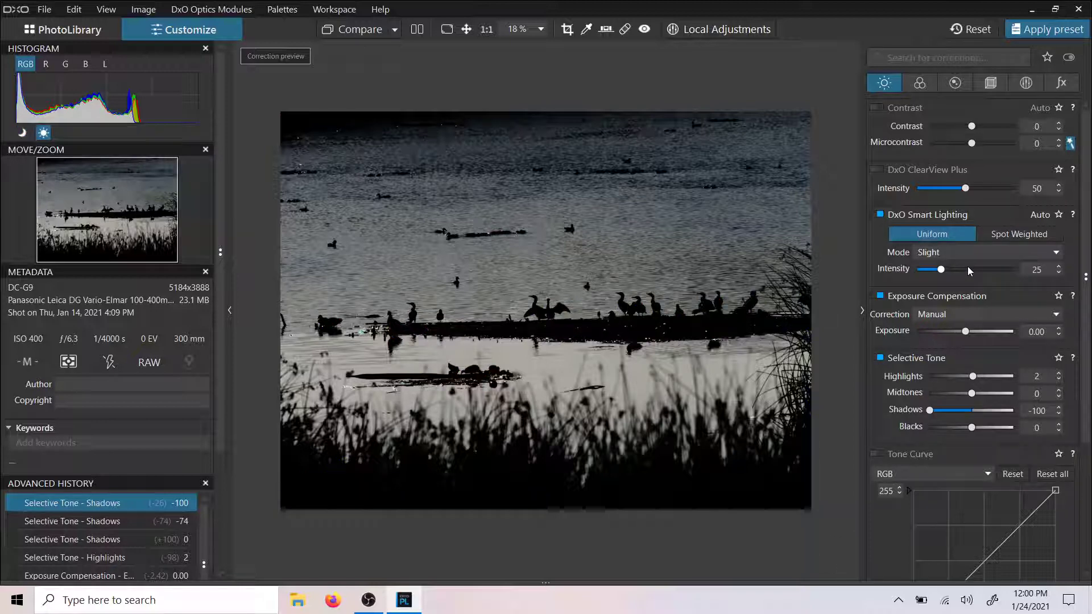
{"action": "key", "text": "shift+alt+s"}
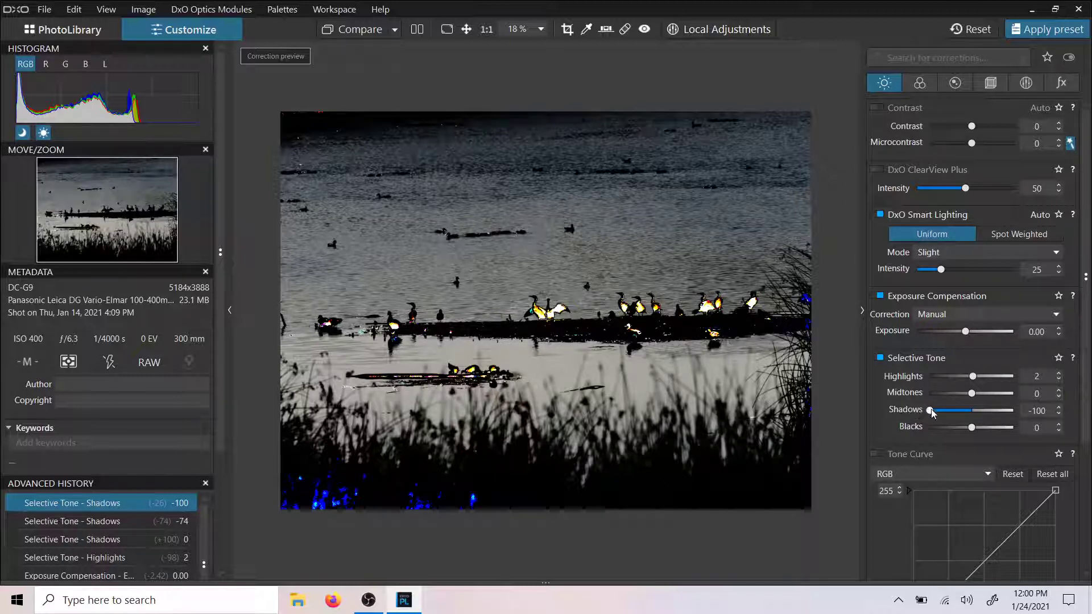
{"action": "mouse_move", "coordinate": [932, 413]}
{"action": "left_mouse_down"}
{"action": "mouse_move", "coordinate": [974, 413]}
{"action": "mouse_move", "coordinate": [936, 414]}
{"action": "left_mouse_up"}
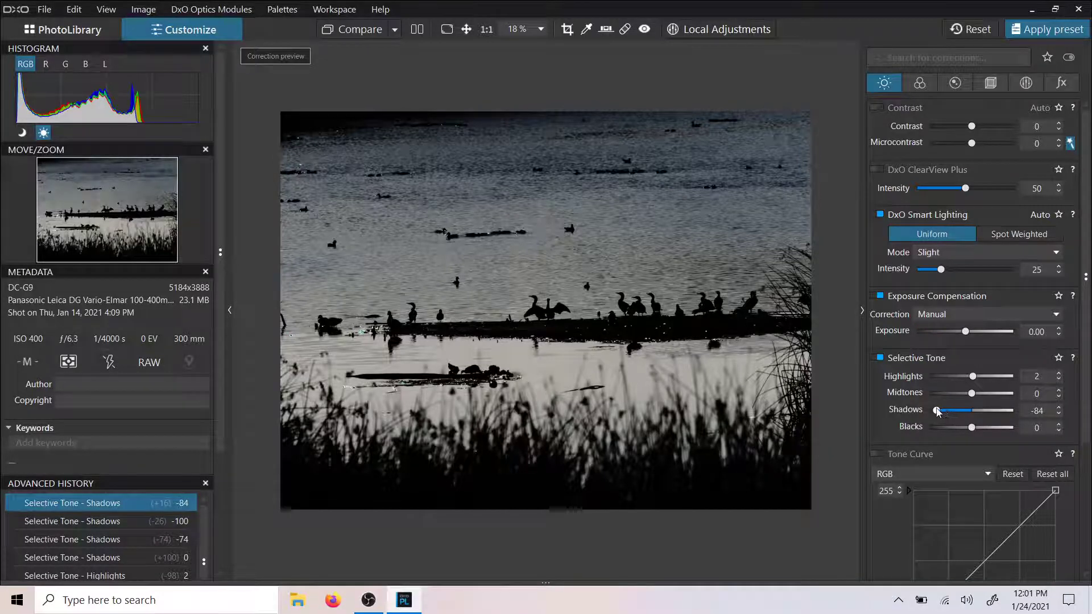
Reset Shadows to 0 and set Highlights to 100, with the shadow clipping warning shown instead of highlights
{"action": "left_click_drag", "start_coordinate": [939, 412], "coordinate": [952, 411]}
{"action": "double_click", "coordinate": [953, 410]}
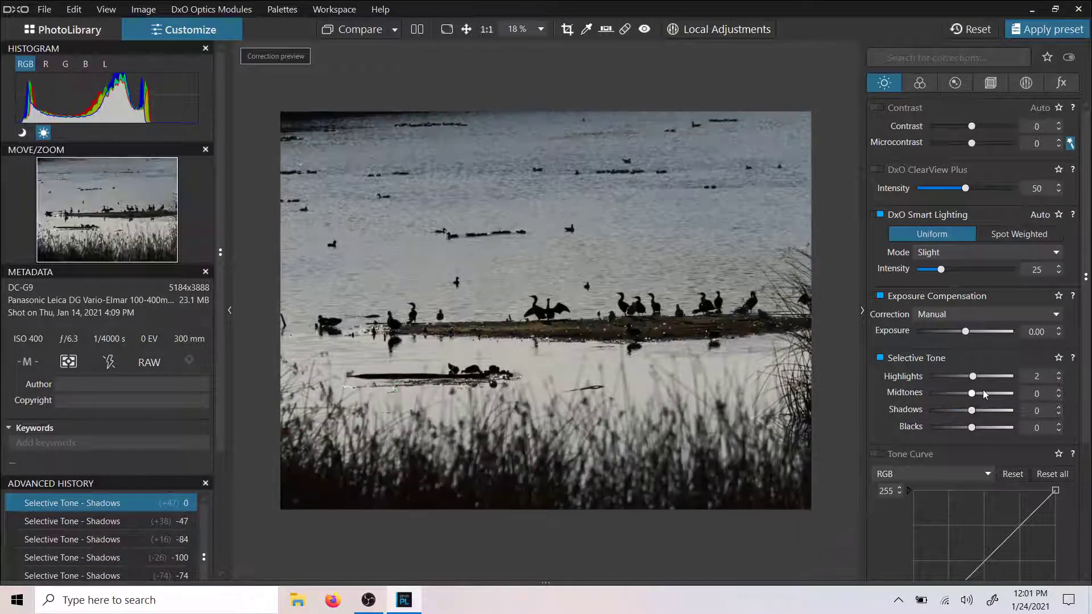
{"action": "left_click_drag", "start_coordinate": [973, 376], "coordinate": [1016, 378]}
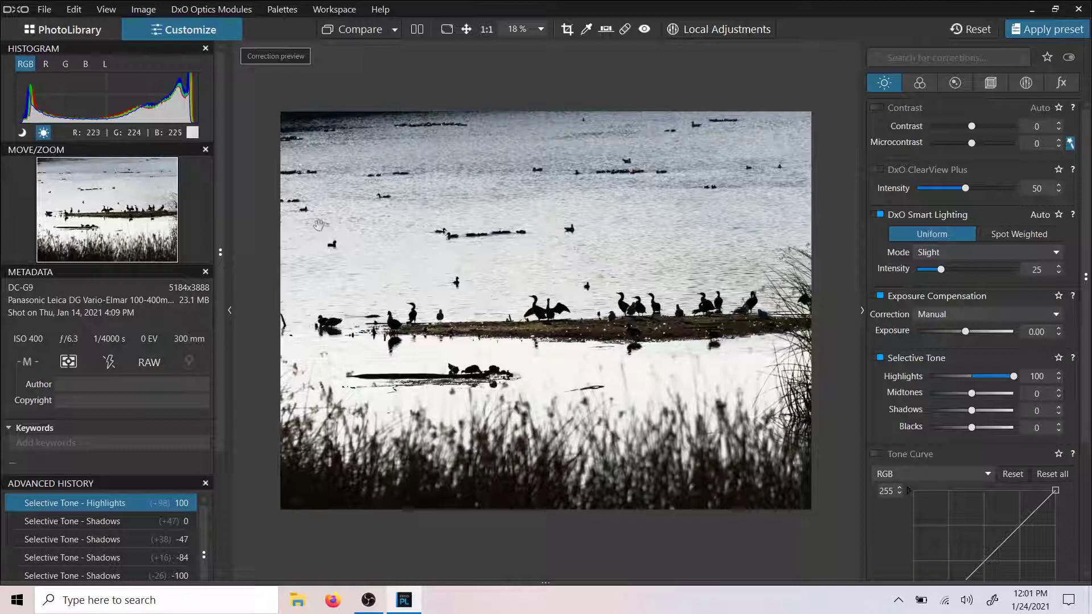
{"action": "left_click", "coordinate": [24, 132]}
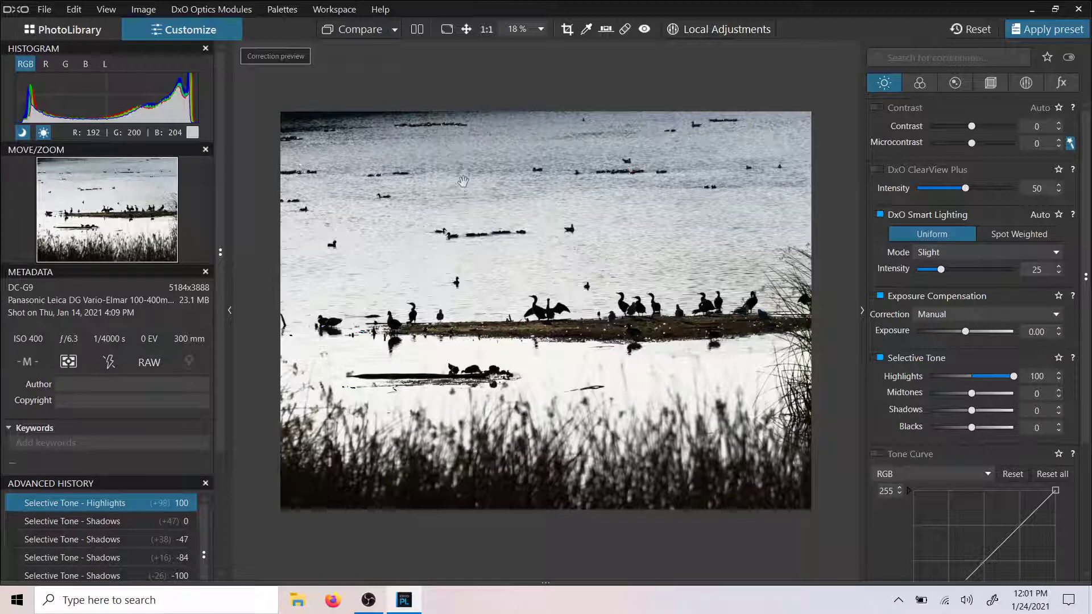
{"action": "key", "text": "shift+h"}
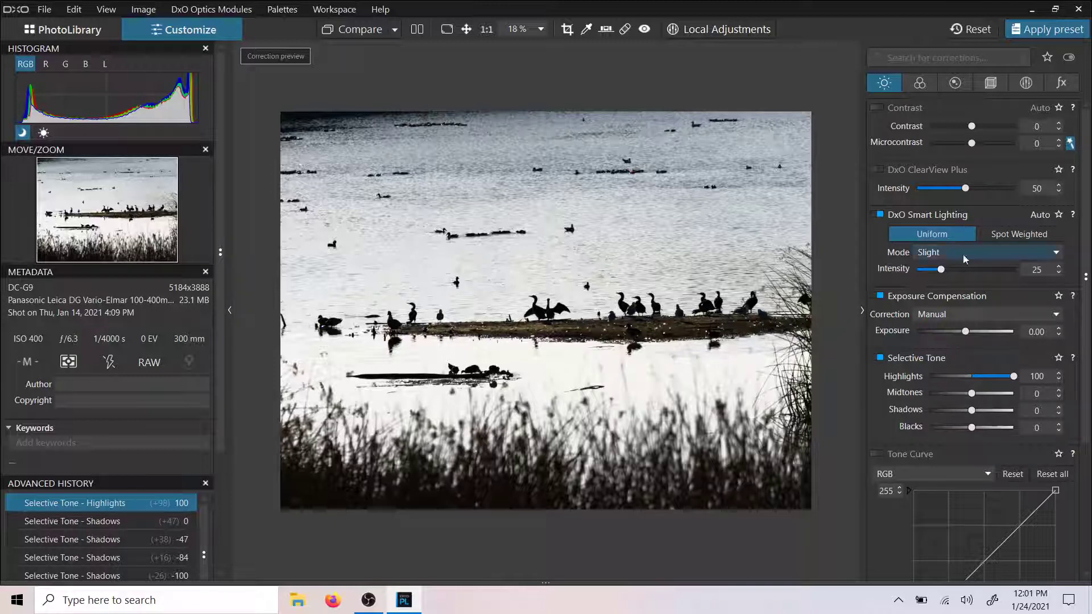
Raise Exposure Compensation to 0.41, then scroll it higher
{"action": "left_click", "coordinate": [965, 331]}
{"action": "left_click_drag", "start_coordinate": [967, 333], "coordinate": [972, 334]}
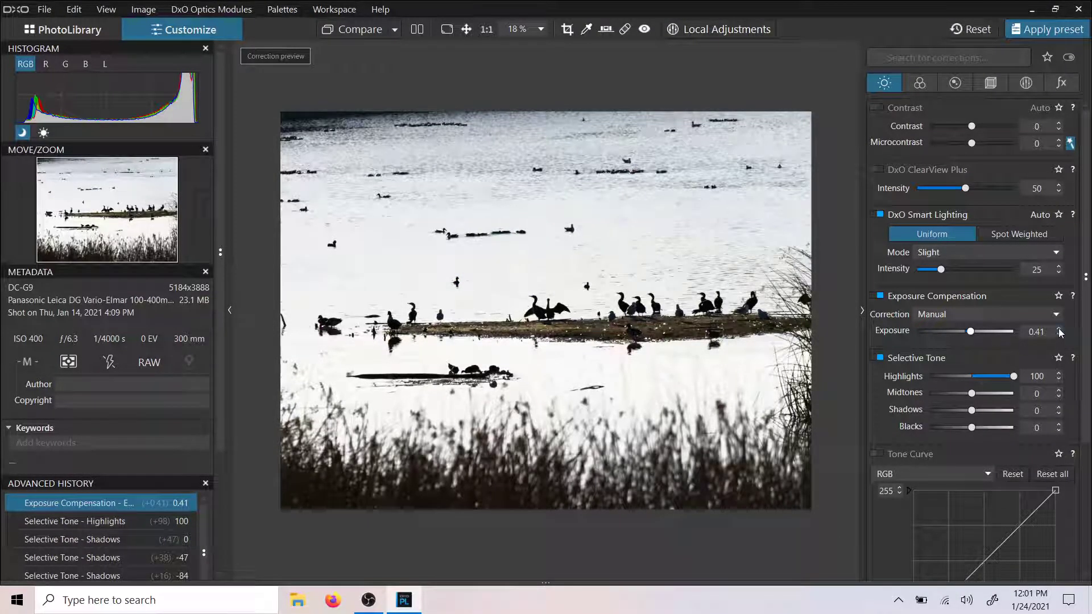
{"action": "scroll", "coordinate": [1060, 332], "scroll_direction": "up", "scroll_amount": 9}
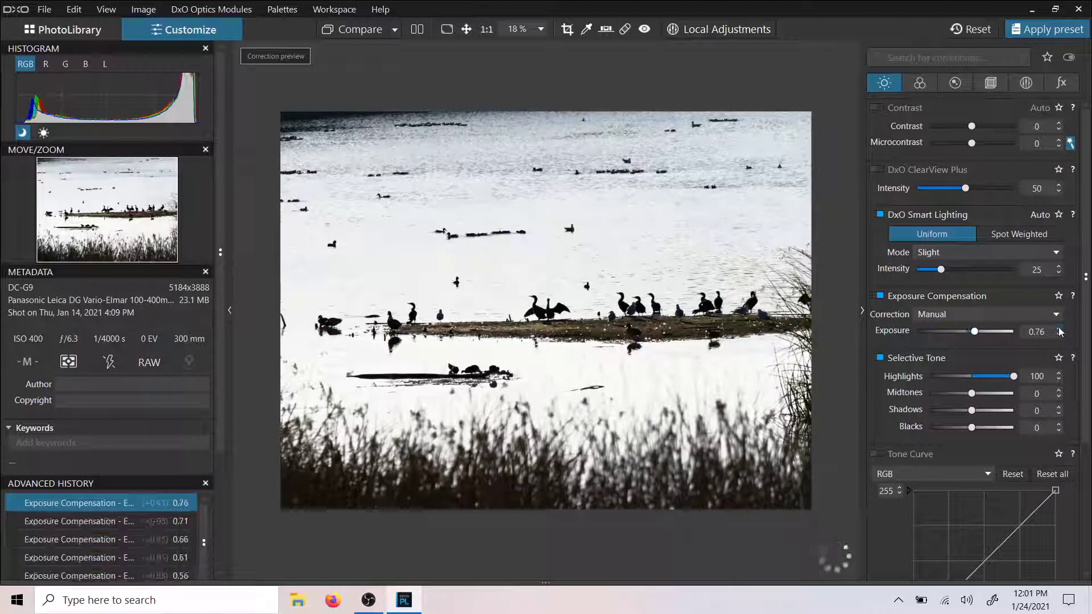
{"action": "scroll", "coordinate": [1060, 332], "scroll_direction": "up", "scroll_amount": 2}
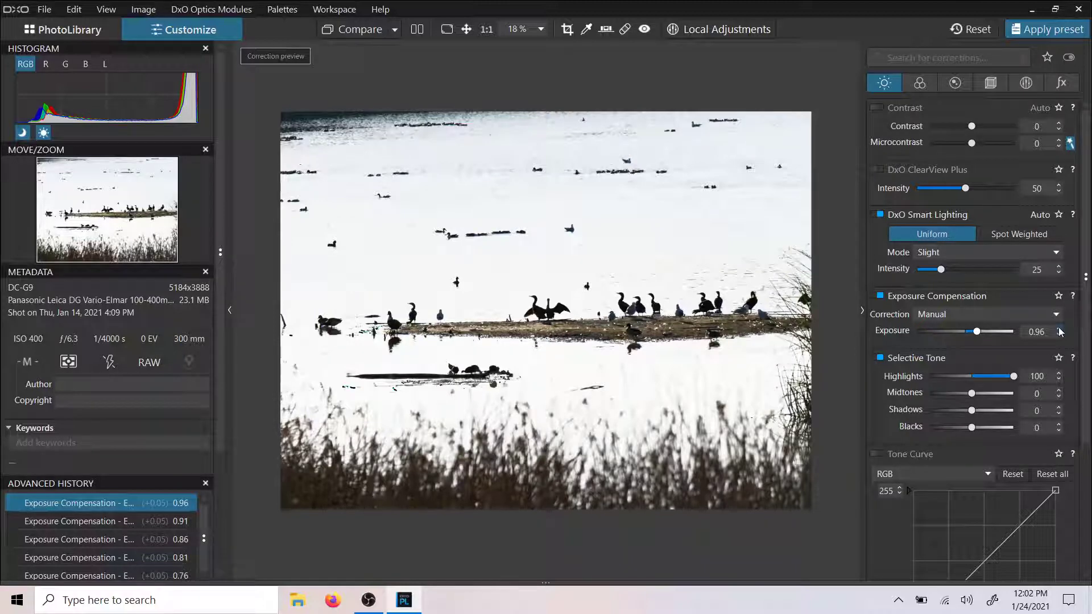
{"action": "scroll", "coordinate": [450, 344], "scroll_direction": "up", "scroll_amount": 2}
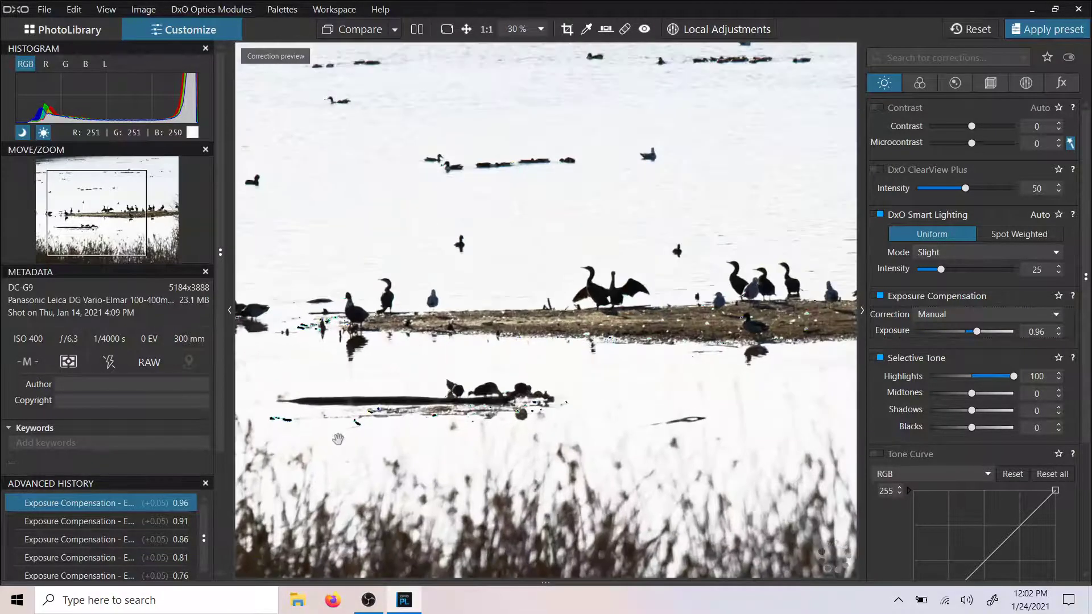
{"action": "scroll", "coordinate": [410, 416], "scroll_direction": "down", "scroll_amount": 2}
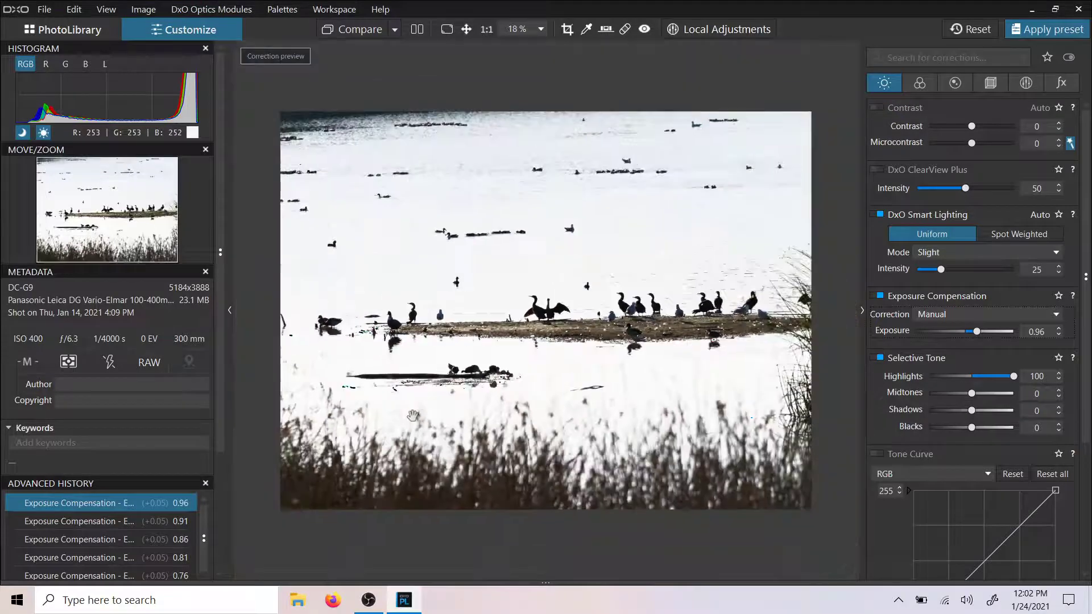
Nudge Exposure up in 0.05 steps to about 2.16 until the water shows blue clipping
{"action": "left_click", "coordinate": [1059, 329]}
{"action": "left_click", "coordinate": [1059, 329]}
{"action": "left_click", "coordinate": [1059, 329]}
{"action": "left_click", "coordinate": [1059, 329]}
{"action": "left_click", "coordinate": [1059, 329]}
{"action": "left_click", "coordinate": [1059, 329]}
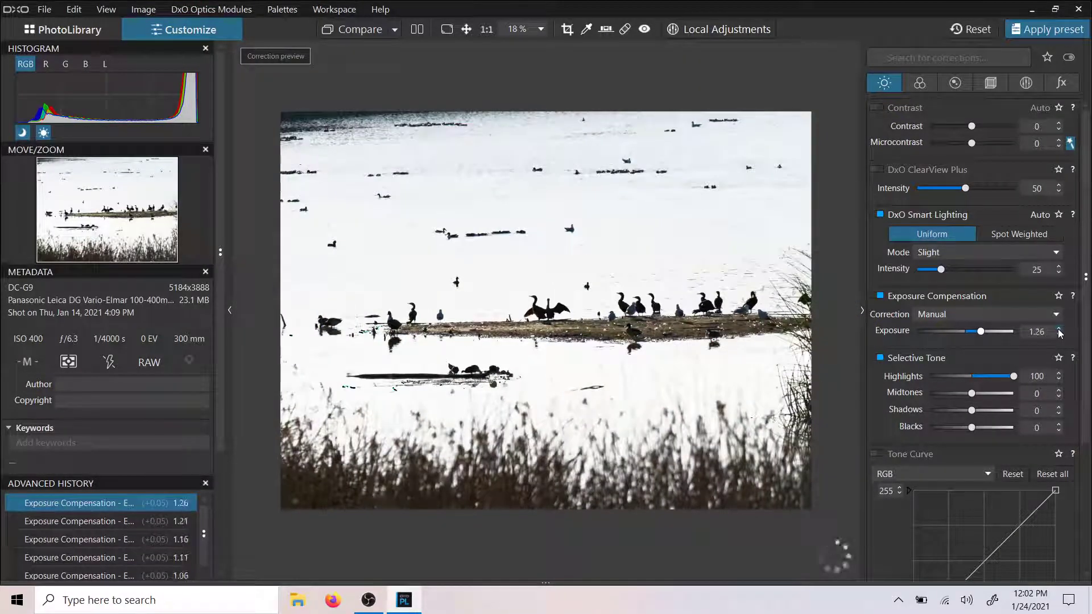
{"action": "left_click", "coordinate": [1059, 329]}
{"action": "left_click", "coordinate": [1059, 329]}
{"action": "left_click", "coordinate": [1059, 330]}
{"action": "left_click", "coordinate": [1059, 330]}
{"action": "left_click", "coordinate": [1059, 331]}
{"action": "left_click", "coordinate": [1059, 330]}
{"action": "left_click", "coordinate": [1059, 330]}
{"action": "left_click", "coordinate": [1059, 331]}
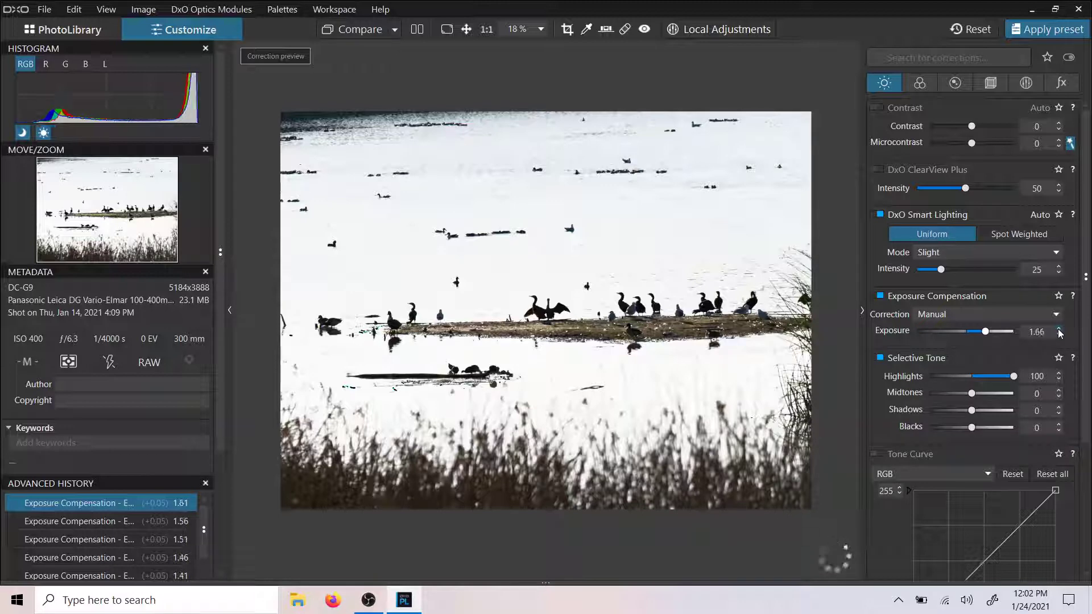
{"action": "left_click", "coordinate": [1059, 331]}
{"action": "left_click", "coordinate": [1059, 331]}
{"action": "left_click", "coordinate": [1059, 331]}
{"action": "left_click", "coordinate": [1059, 330]}
{"action": "left_click", "coordinate": [1059, 331]}
{"action": "left_click", "coordinate": [1059, 331]}
{"action": "left_click", "coordinate": [1059, 331]}
{"action": "left_click", "coordinate": [1059, 331]}
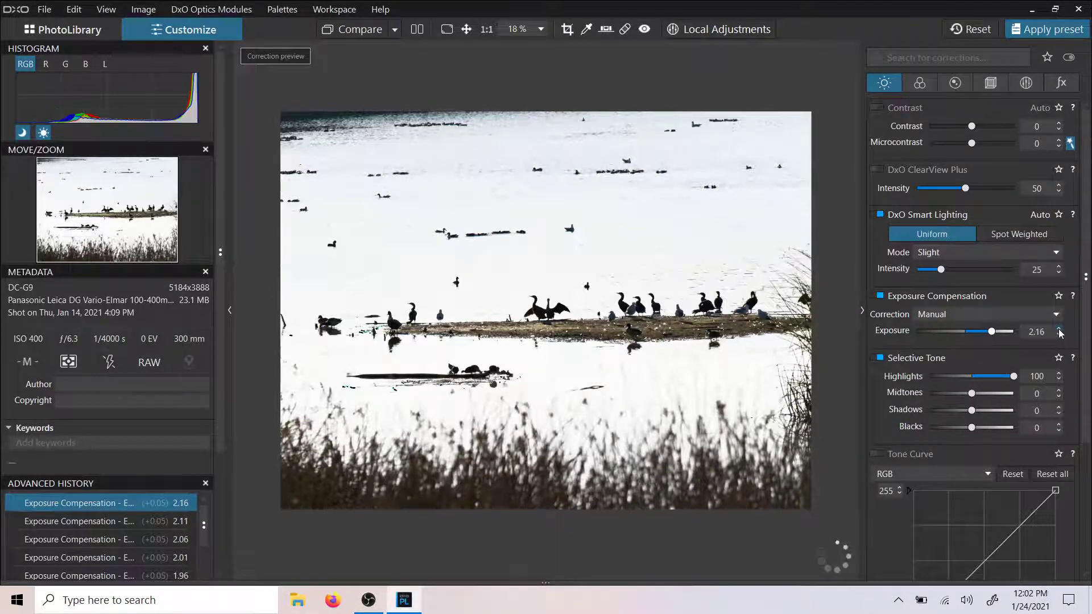
{"action": "left_click", "coordinate": [1059, 330]}
{"action": "left_click", "coordinate": [1059, 330]}
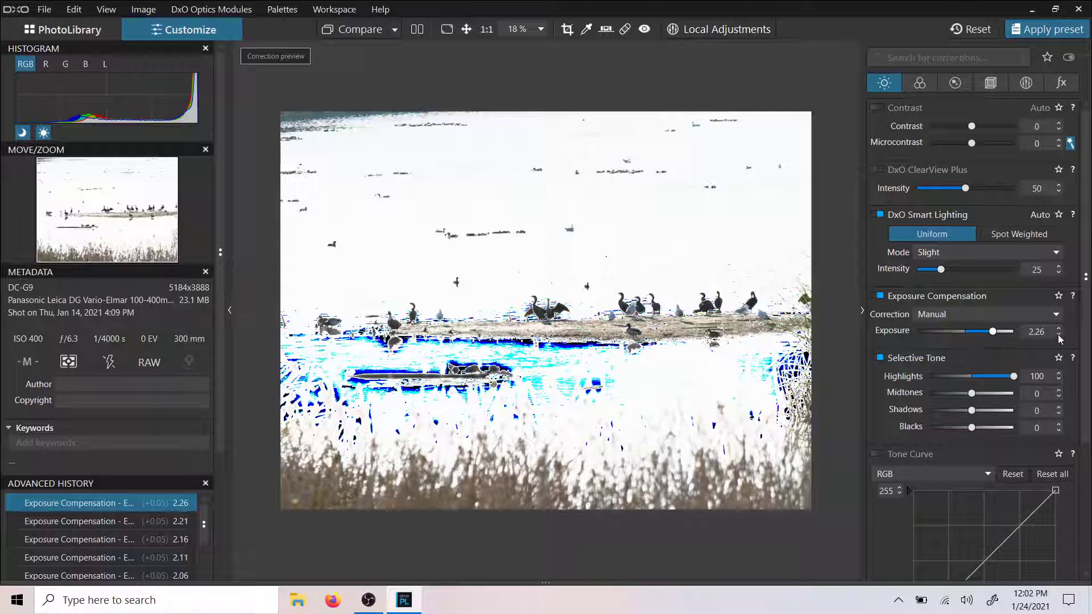
Scroll Exposure down to 1.51, up to 2.26, then back to 1.96
{"action": "scroll", "coordinate": [1059, 337], "scroll_direction": "down", "scroll_amount": 6}
{"action": "scroll", "coordinate": [1060, 338], "scroll_direction": "down", "scroll_amount": 9}
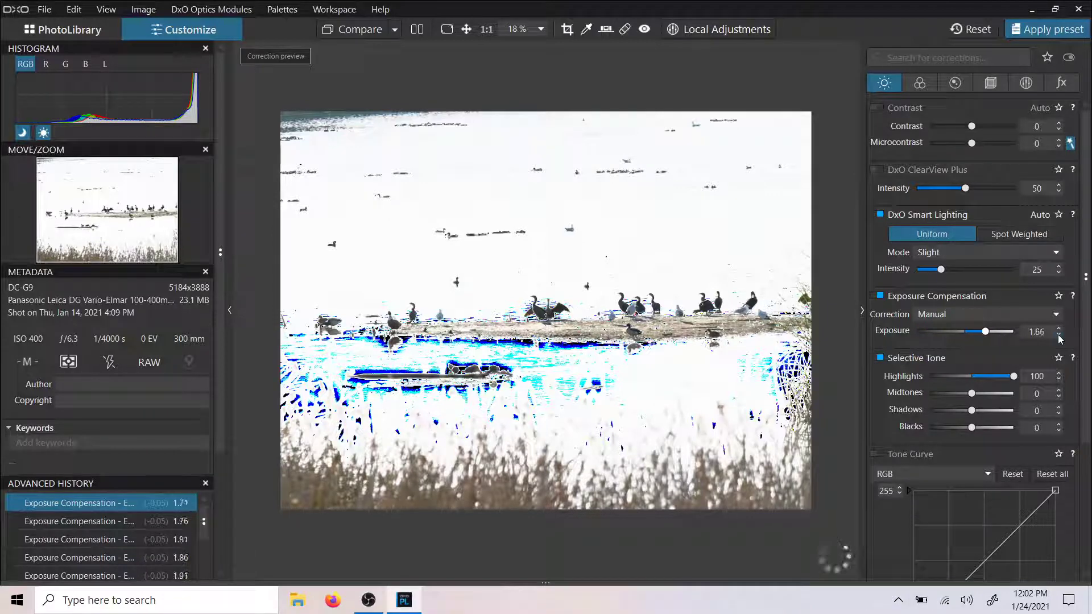
{"action": "scroll", "coordinate": [1060, 336], "scroll_direction": "up", "scroll_amount": 3}
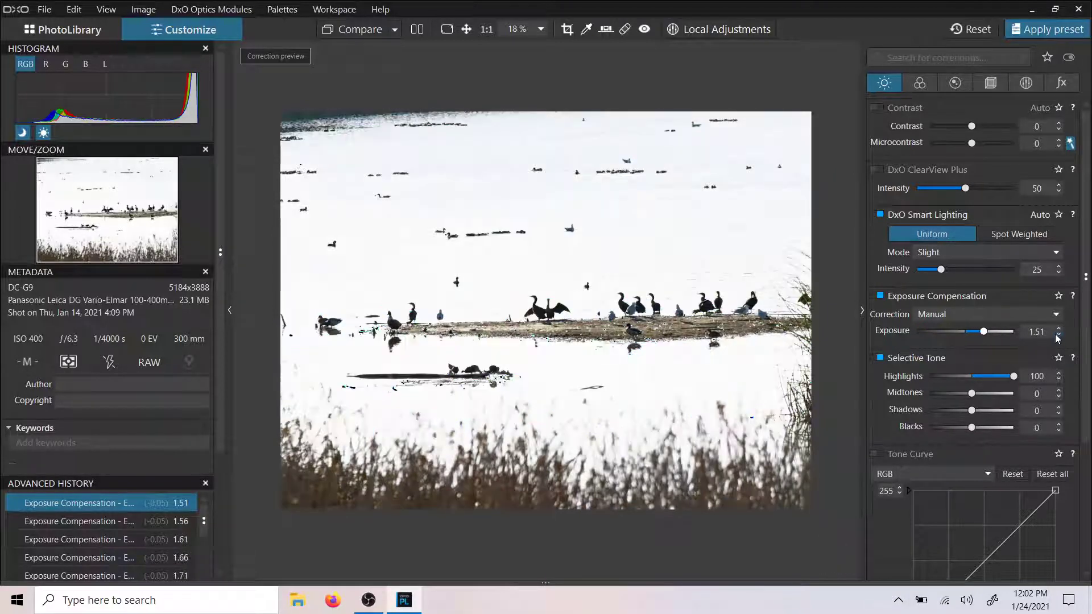
{"action": "scroll", "coordinate": [1060, 333], "scroll_direction": "up", "scroll_amount": 3}
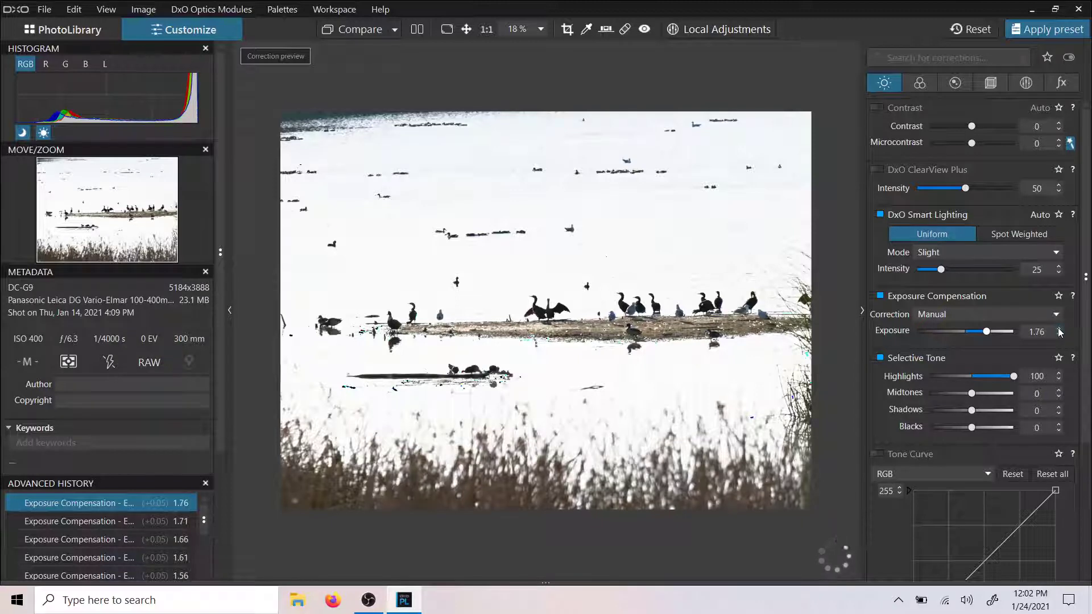
{"action": "scroll", "coordinate": [1060, 333], "scroll_direction": "up", "scroll_amount": 3}
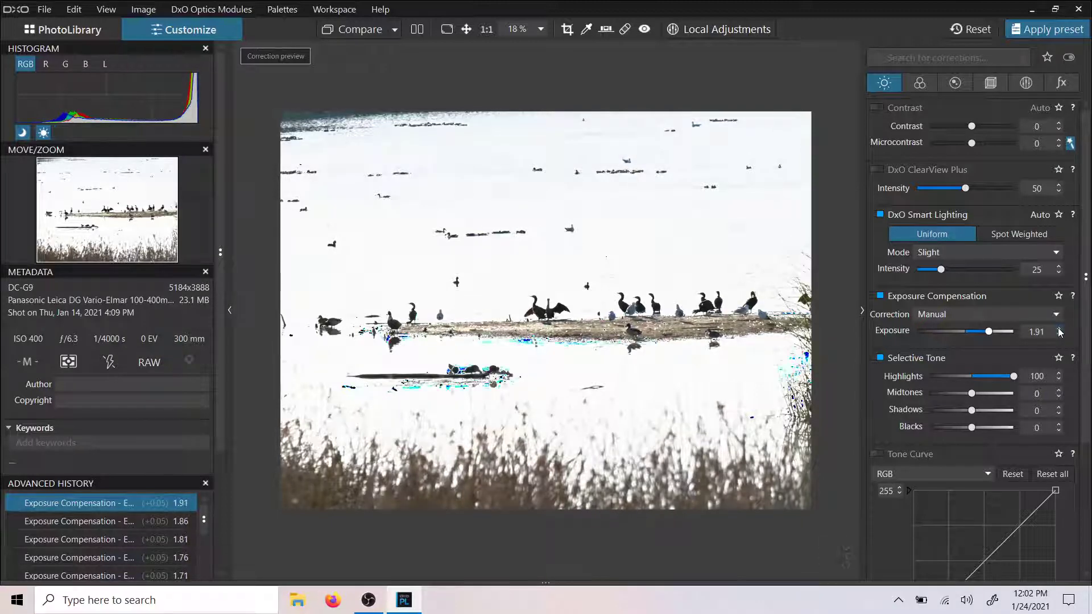
{"action": "scroll", "coordinate": [1061, 333], "scroll_direction": "up", "scroll_amount": 5}
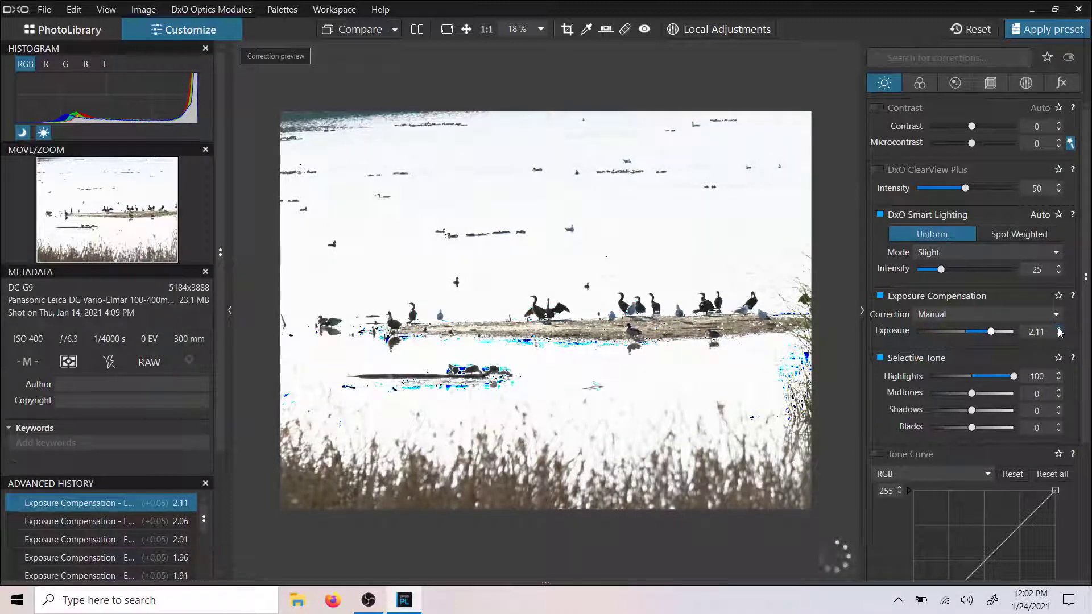
{"action": "scroll", "coordinate": [1060, 332], "scroll_direction": "up", "scroll_amount": 1}
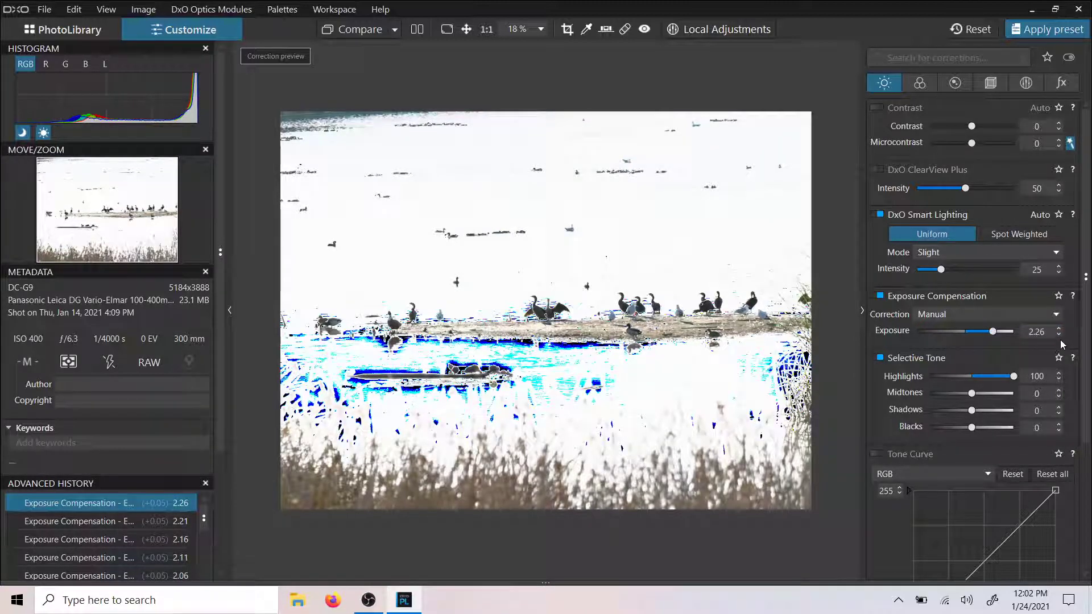
{"action": "scroll", "coordinate": [1061, 342], "scroll_direction": "down", "scroll_amount": 6}
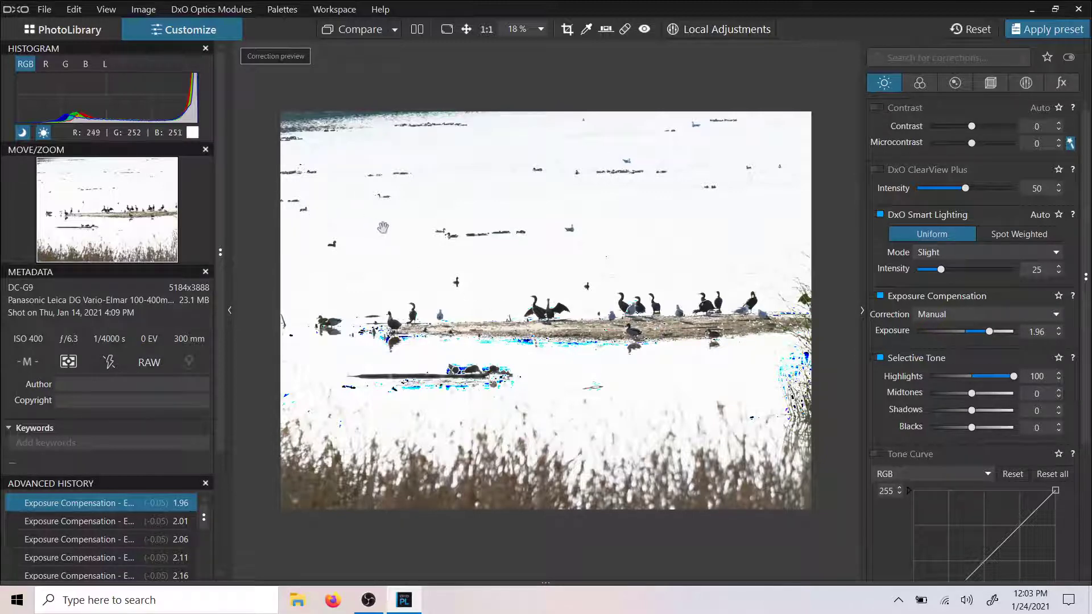
Hide the highlight and shadow clipping warnings and set Shadows to -100
{"action": "key", "text": "shift+h"}
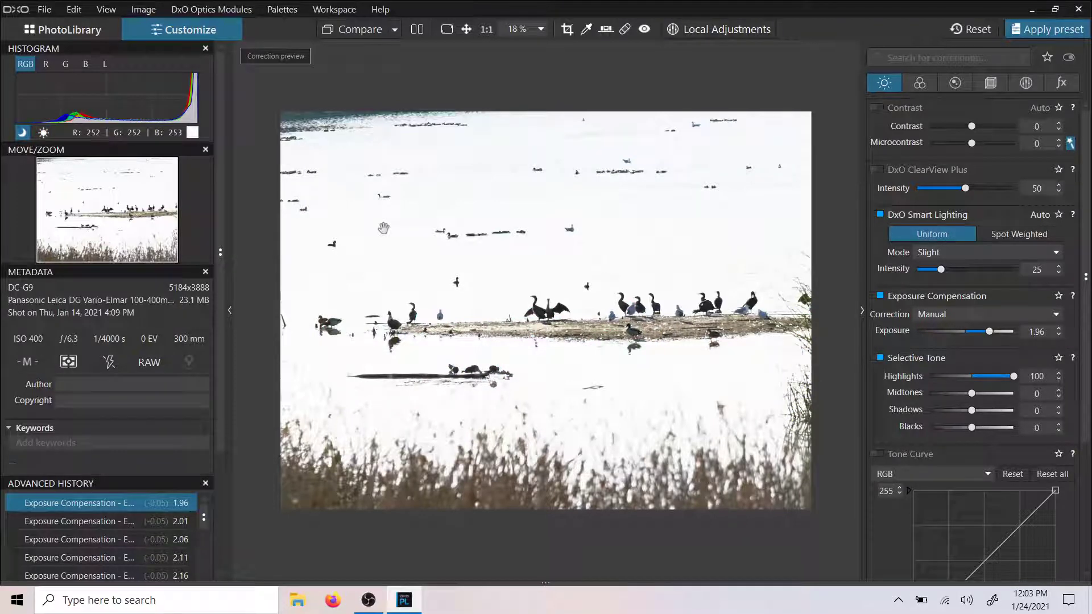
{"action": "key", "text": "shift+s"}
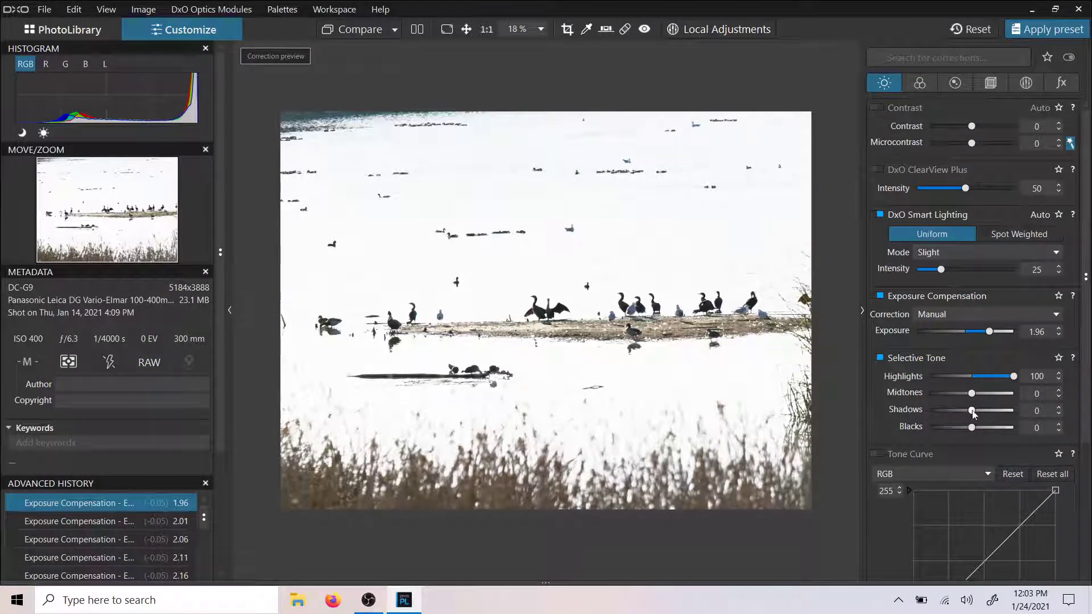
{"action": "left_click_drag", "start_coordinate": [973, 410], "coordinate": [916, 411]}
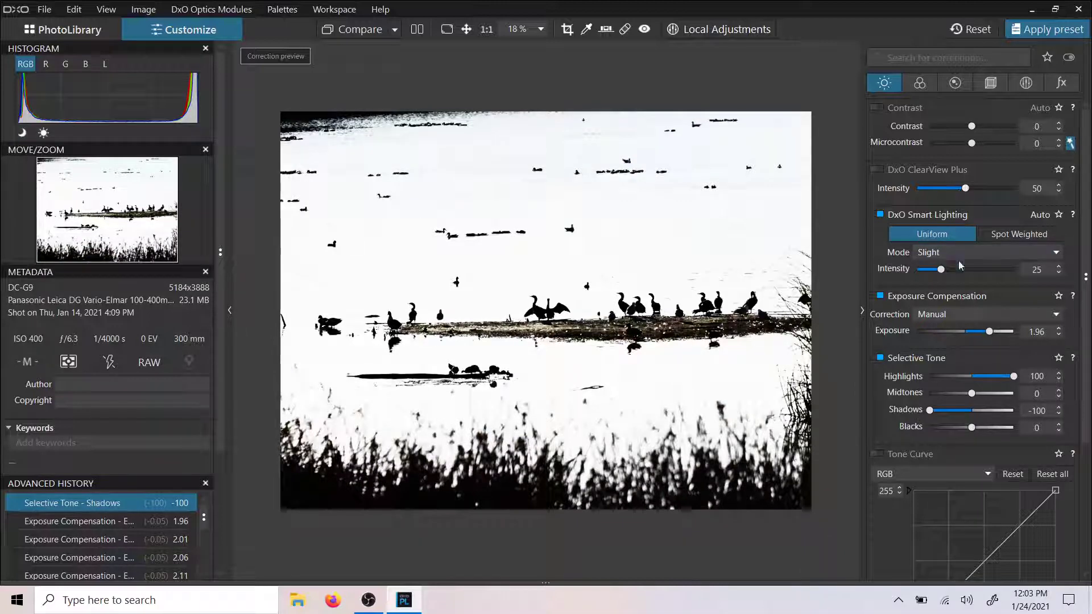
Set Exposure to -0.24, then minimize PhotoLab and bring OBS Studio forward
{"action": "left_click", "coordinate": [962, 332]}
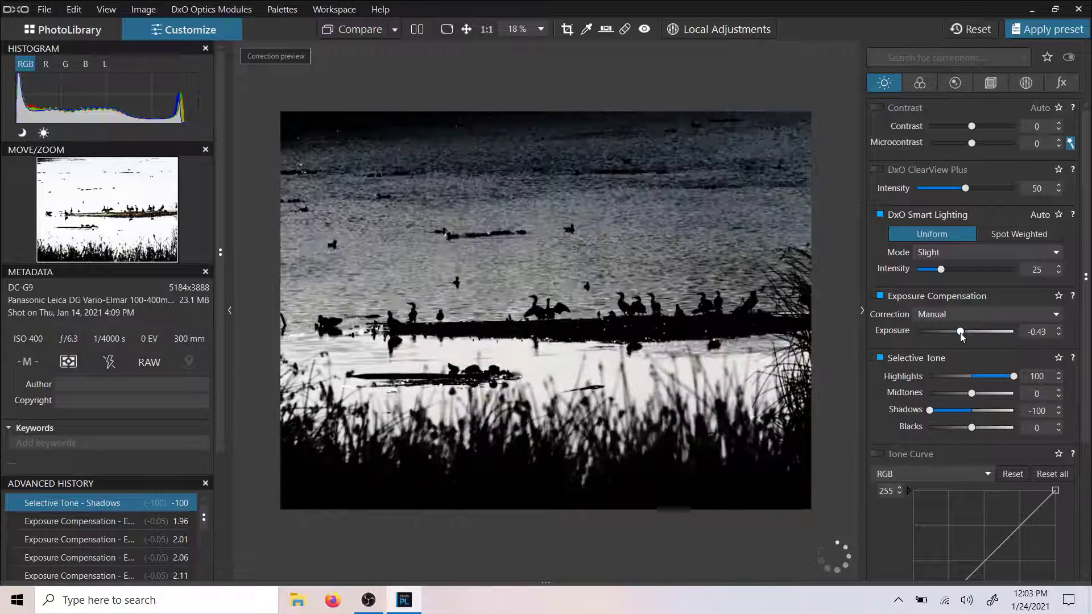
{"action": "left_click_drag", "start_coordinate": [965, 333], "coordinate": [966, 327]}
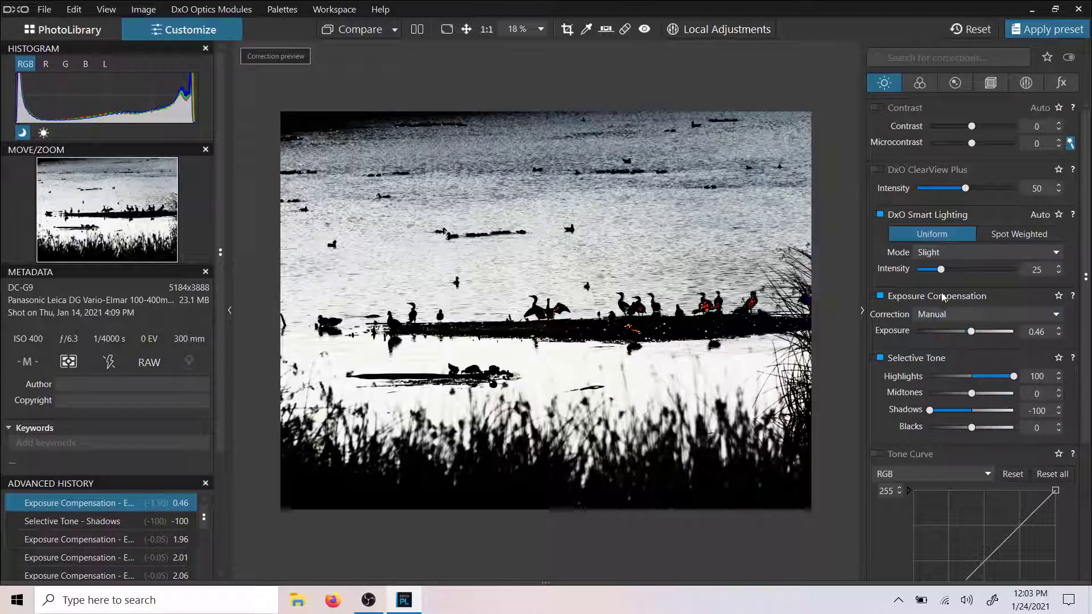
{"action": "left_click_drag", "start_coordinate": [970, 333], "coordinate": [962, 332]}
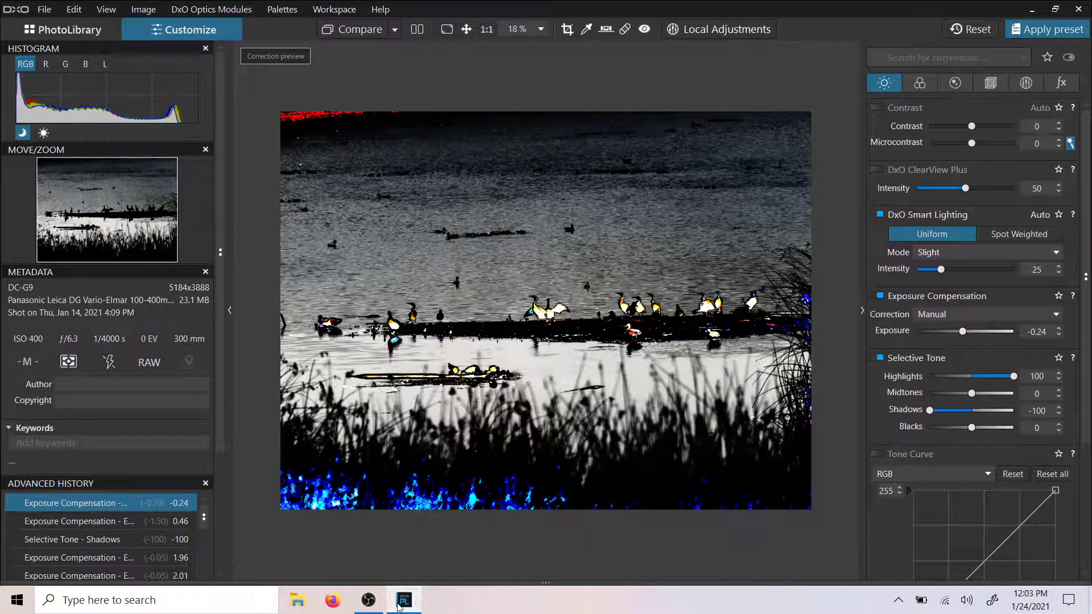
{"action": "key", "text": "super+d"}
{"action": "left_click", "coordinate": [369, 600]}
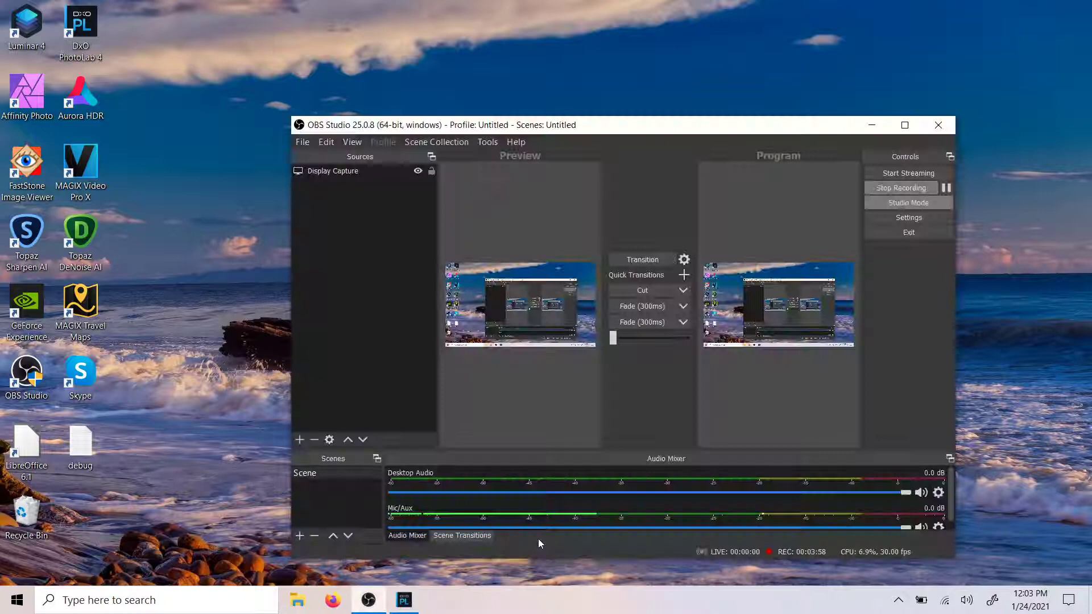